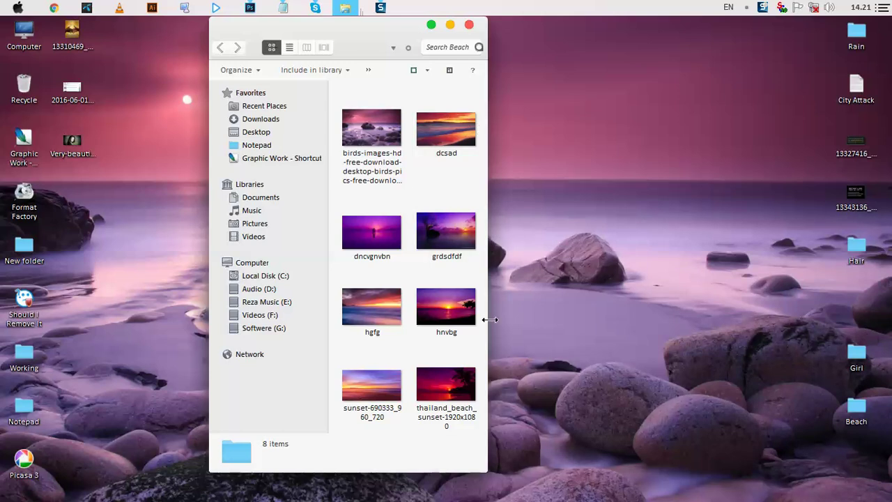
Open the image sunset-690333_960_720 from the Beach folder in Photoshop.
click(450, 332)
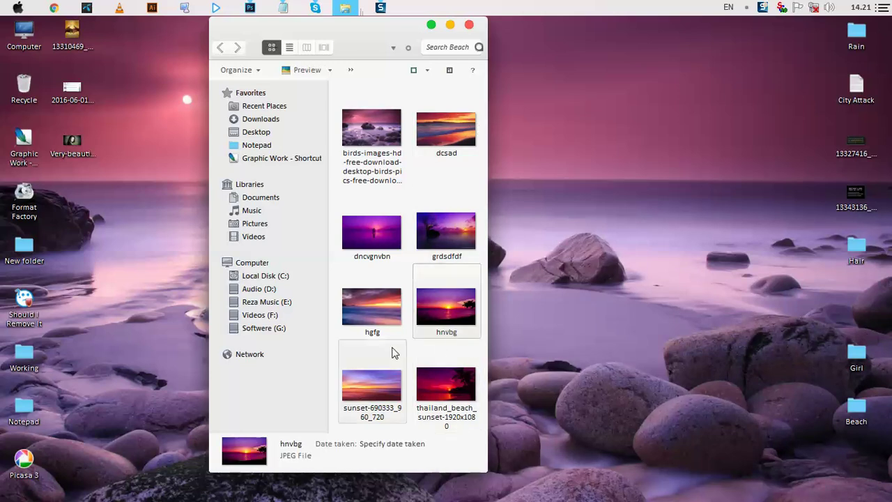
click(362, 405)
drag(362, 406, 274, 166)
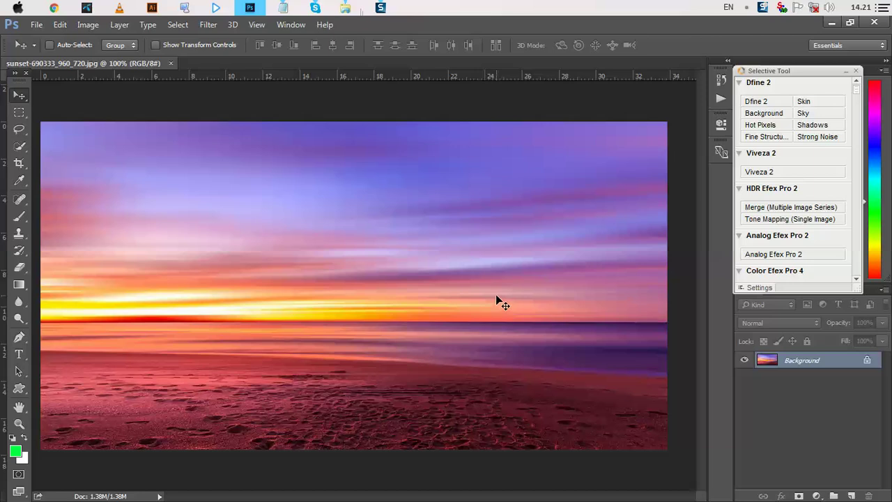
Return to the desktop, put the Beach folder away and open the Beautiful Girl Hd Wallpapers subfolder inside the Girl folder.
click(832, 24)
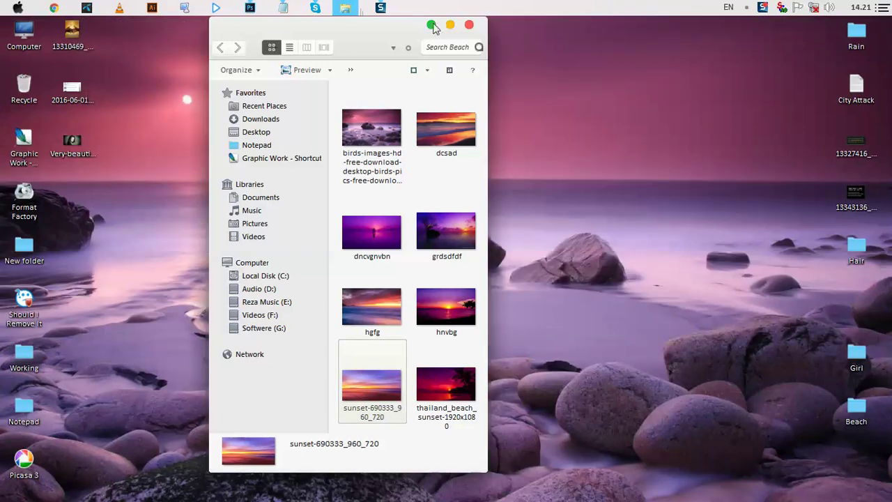
click(432, 26)
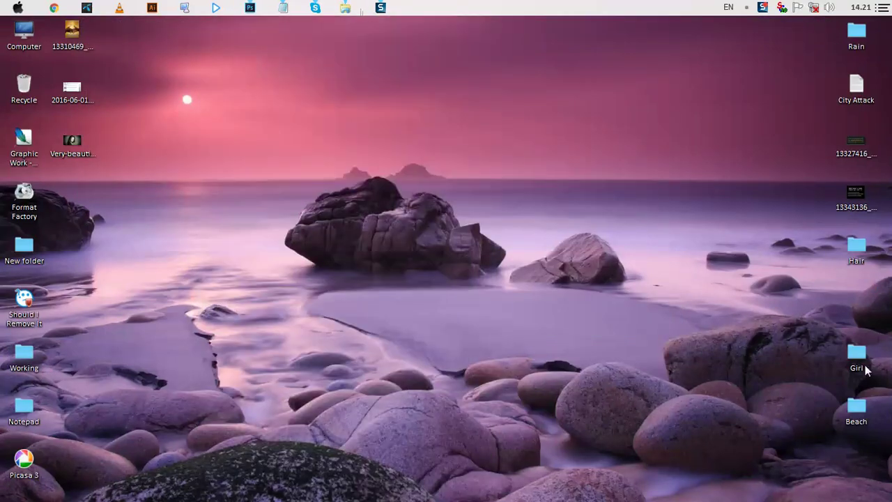
double_click(857, 253)
click(486, 41)
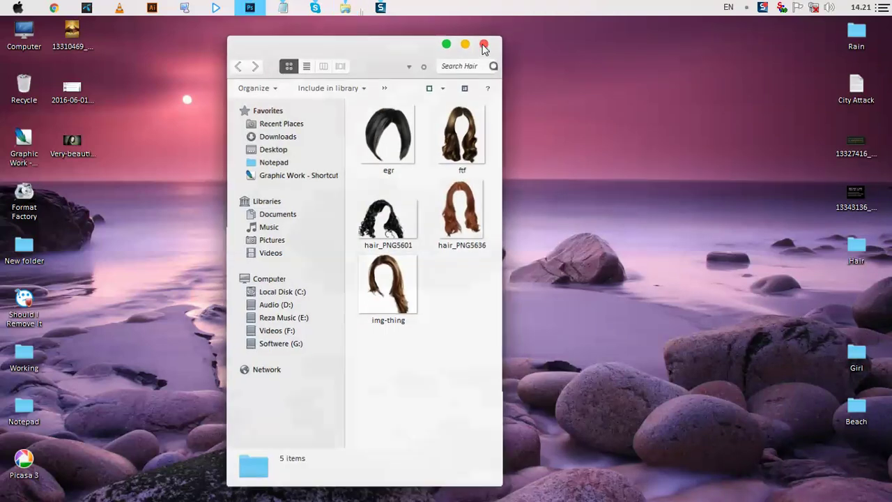
double_click(867, 366)
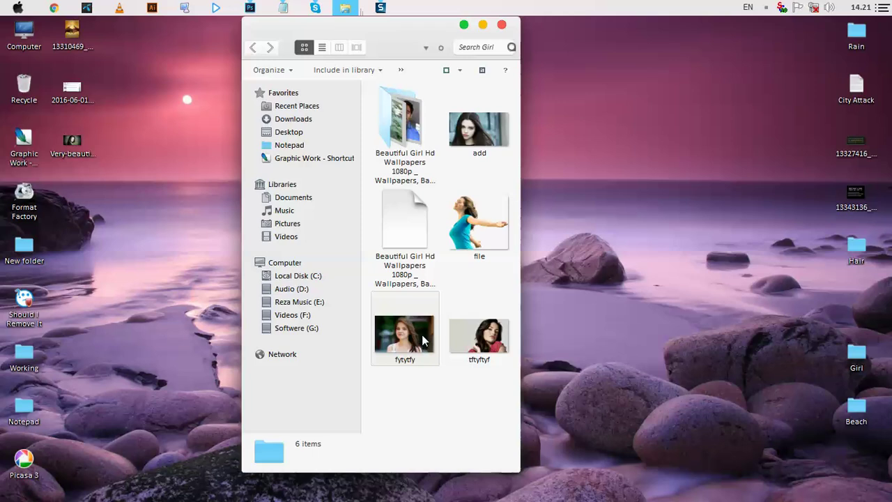
double_click(409, 140)
Preview the first pictures of the wallpapers folder one after another, starting with 1080p-beautiful-girl-desktop-wallpapers, and close the viewer.
click(389, 109)
double_click(389, 110)
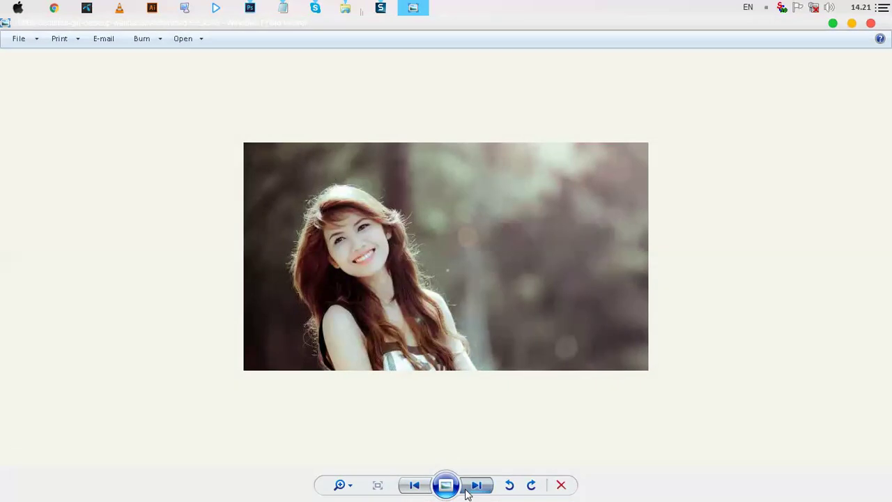
click(474, 487)
click(475, 487)
click(475, 487)
click(473, 487)
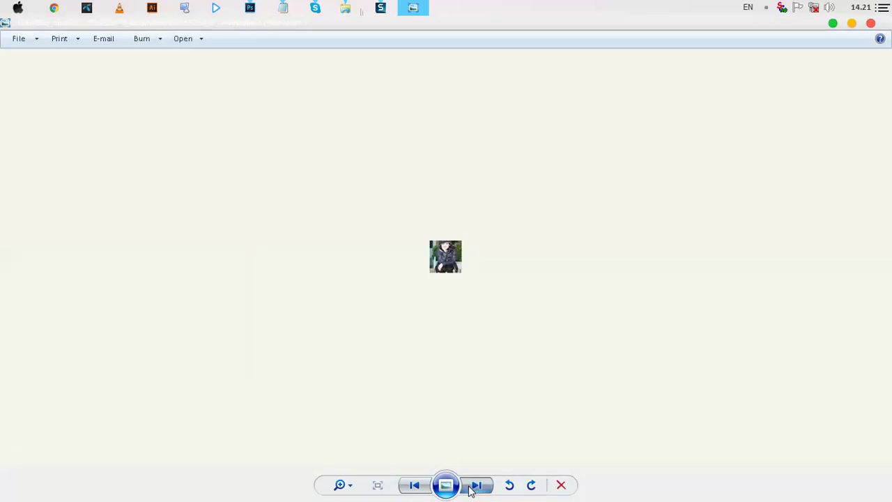
click(871, 25)
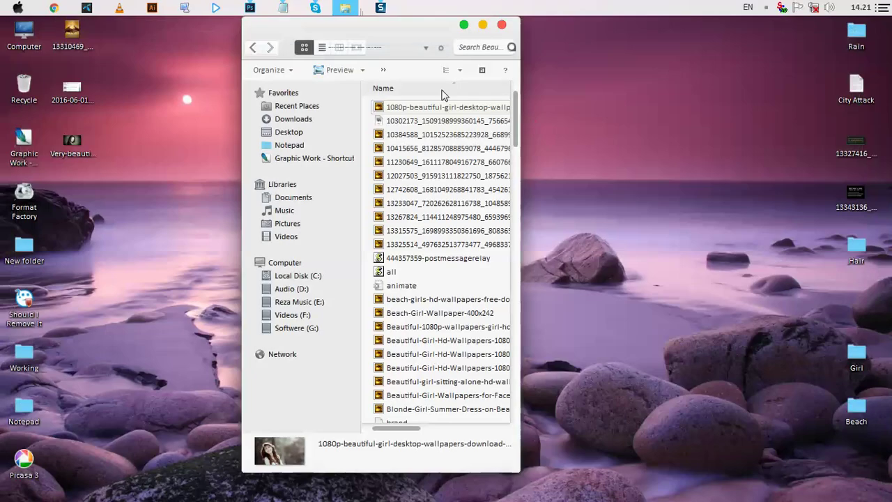
Maximize the wallpapers folder window and display its files as large icons.
click(479, 25)
right_click(613, 165)
mouse_move(634, 167)
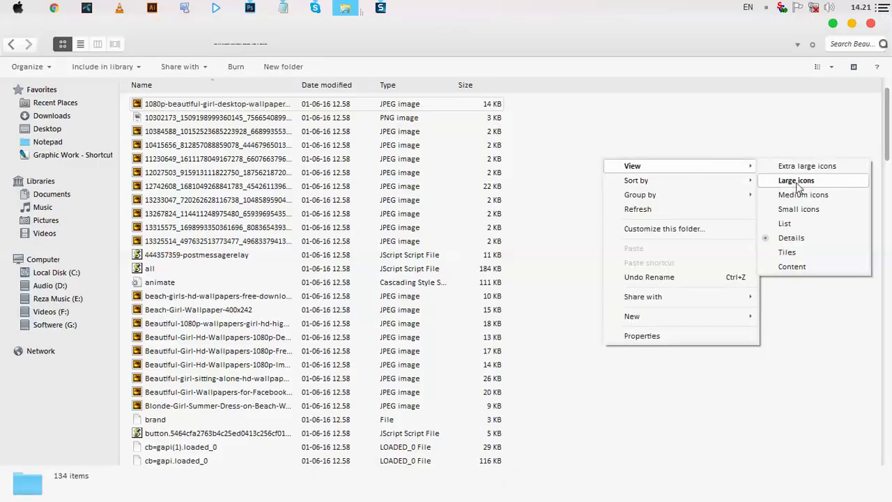
click(792, 182)
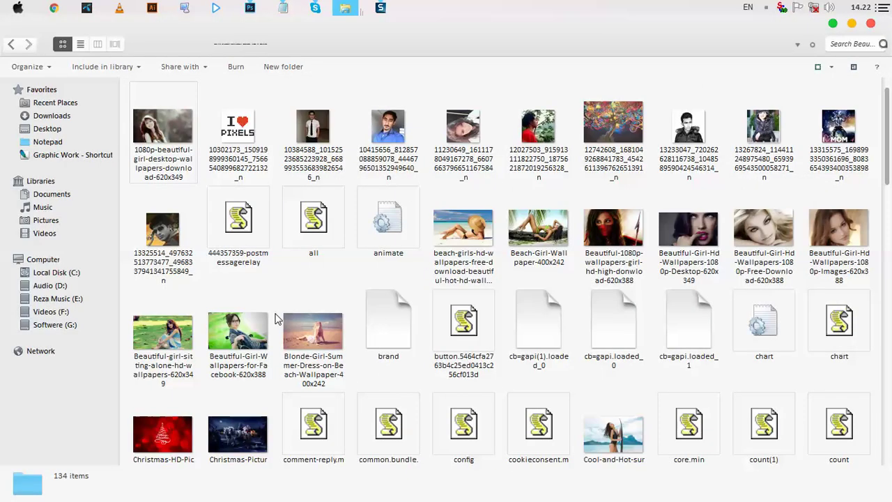
Find the two Very-beautiful-girl-hd-wallpapers pictures near the end of the folder and preview each of them.
scroll(276, 319, down, 5)
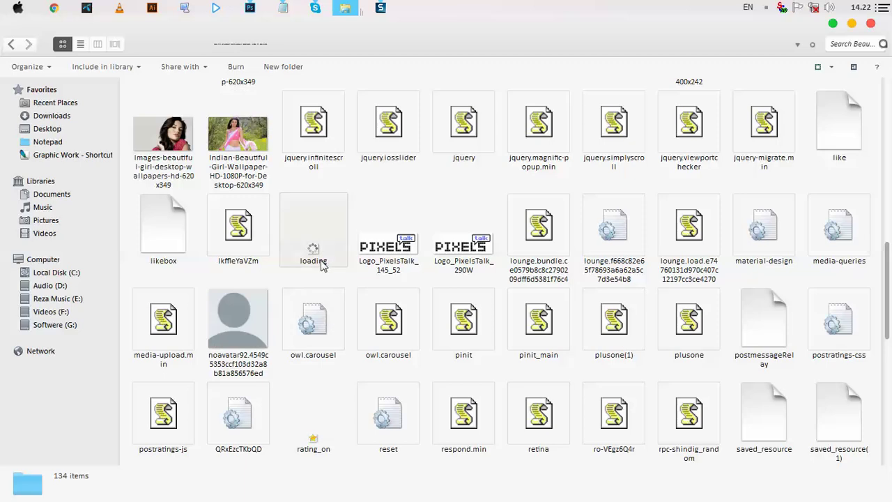
scroll(324, 266, down, 5)
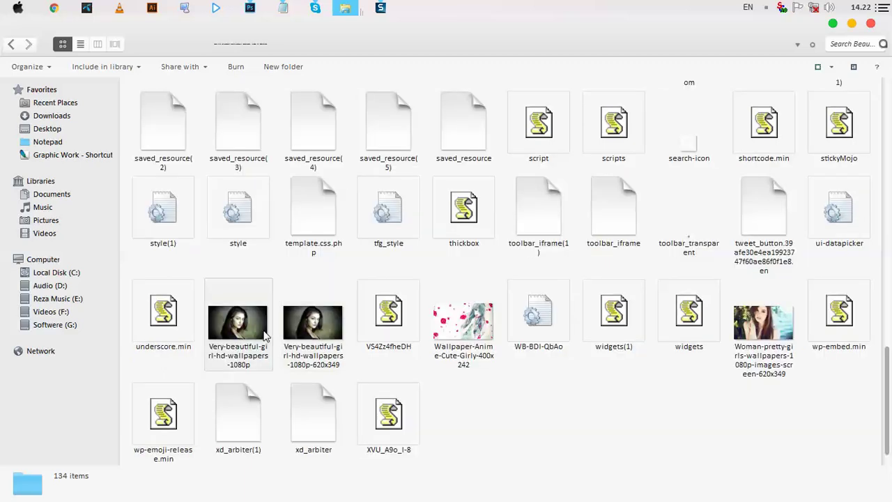
double_click(315, 354)
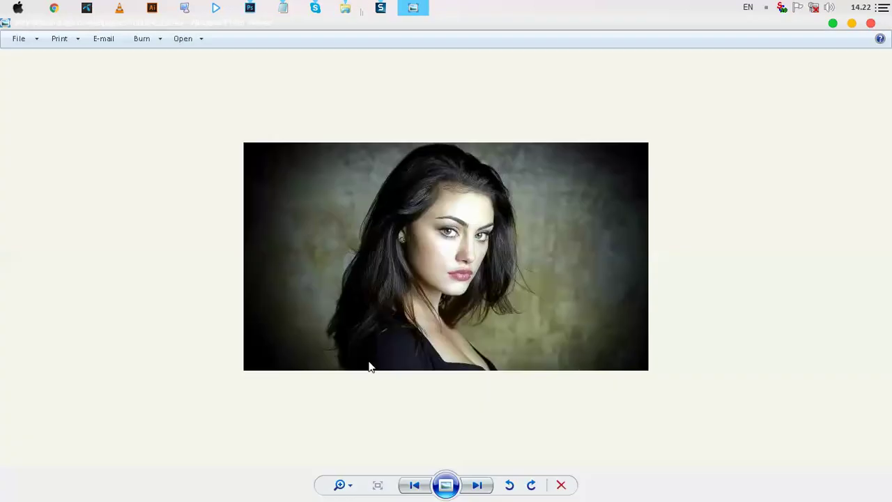
click(871, 25)
double_click(256, 363)
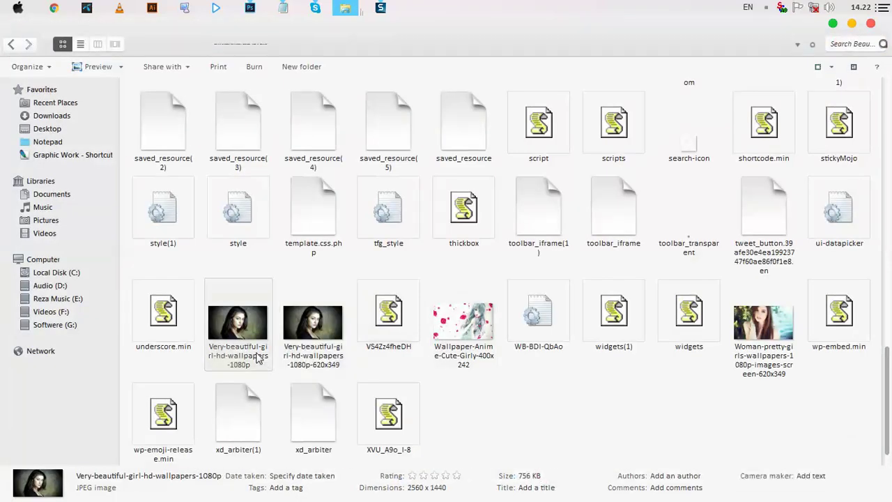
click(872, 24)
Place Very-beautiful-girl-hd-wallpapers-1080p into the sunset document, scale it to about 29.6% and position it around X 569.5 px, Y 181.5 px.
drag(263, 328, 413, 403)
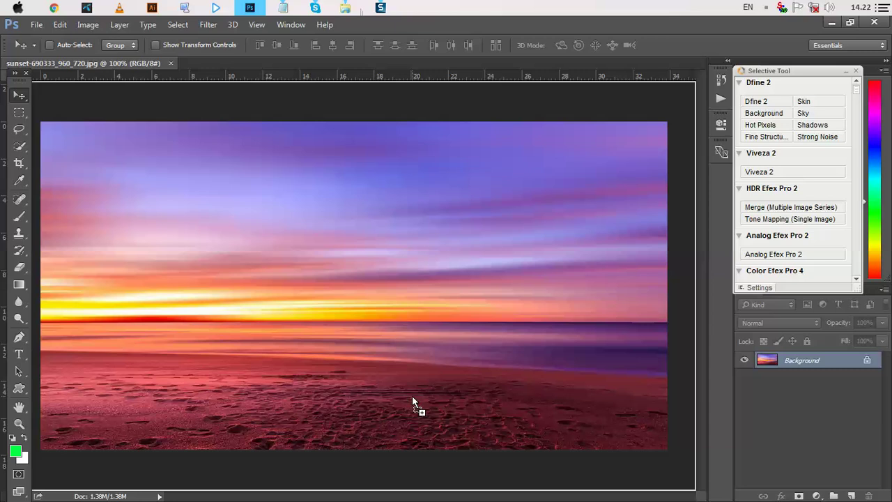
drag(358, 292, 357, 291)
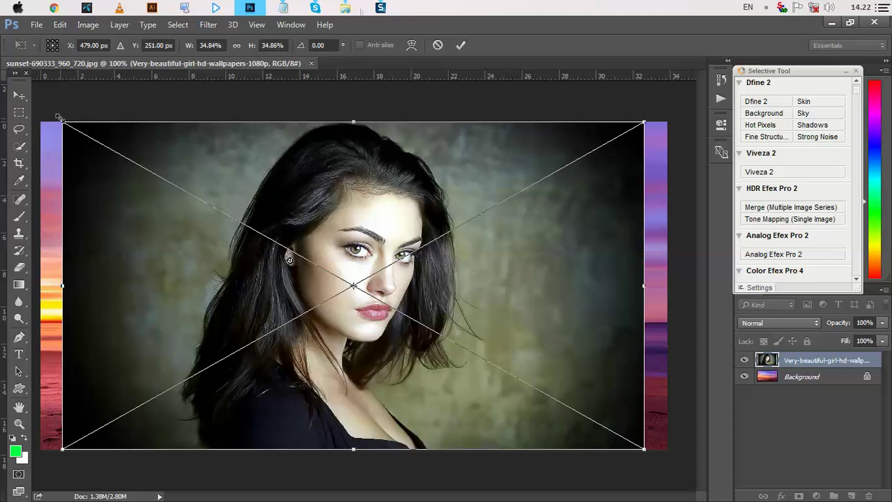
drag(68, 124, 182, 184)
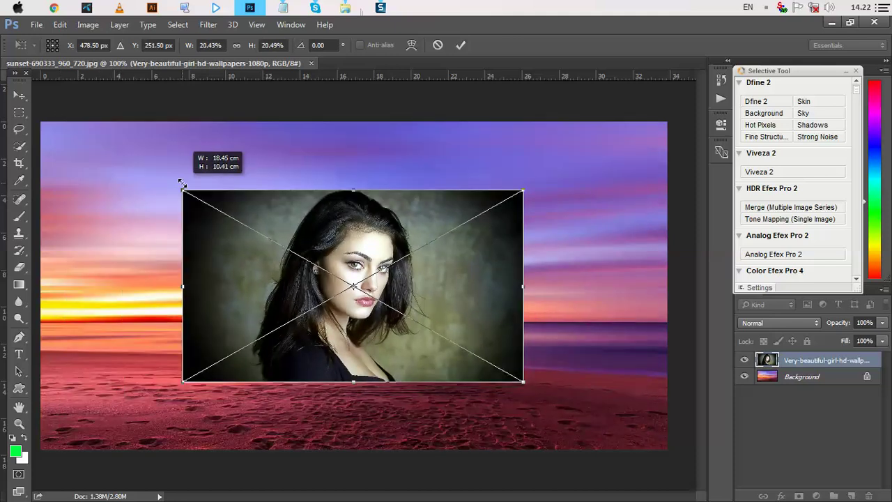
drag(324, 217, 383, 172)
drag(246, 144, 166, 103)
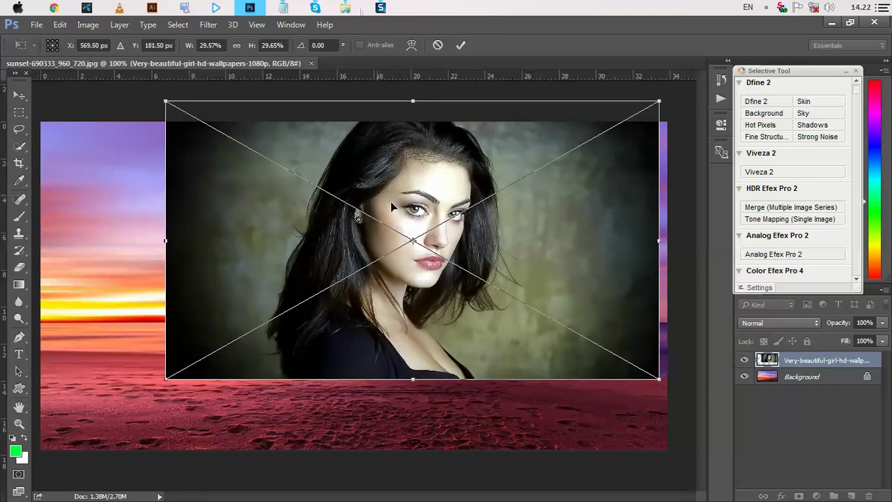
Flip the placed portrait horizontally, rotate it about 7.45° clockwise and commit the placement.
right_click(404, 210)
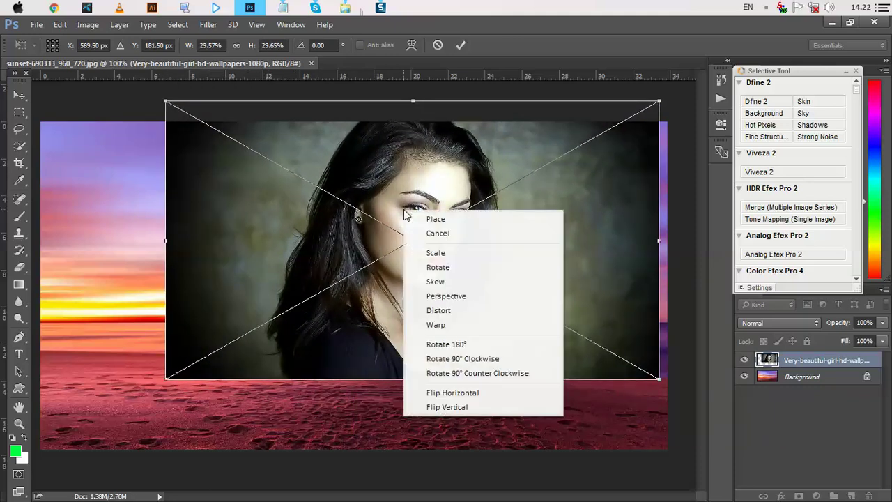
click(479, 395)
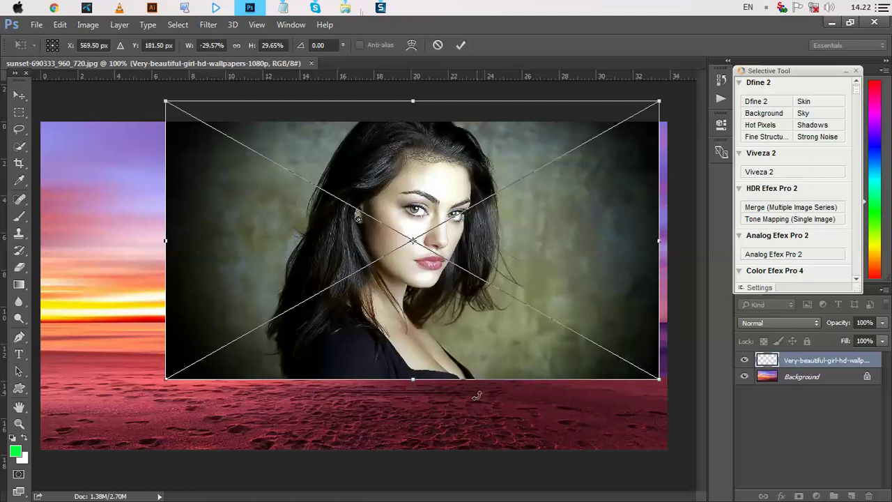
drag(669, 128, 681, 163)
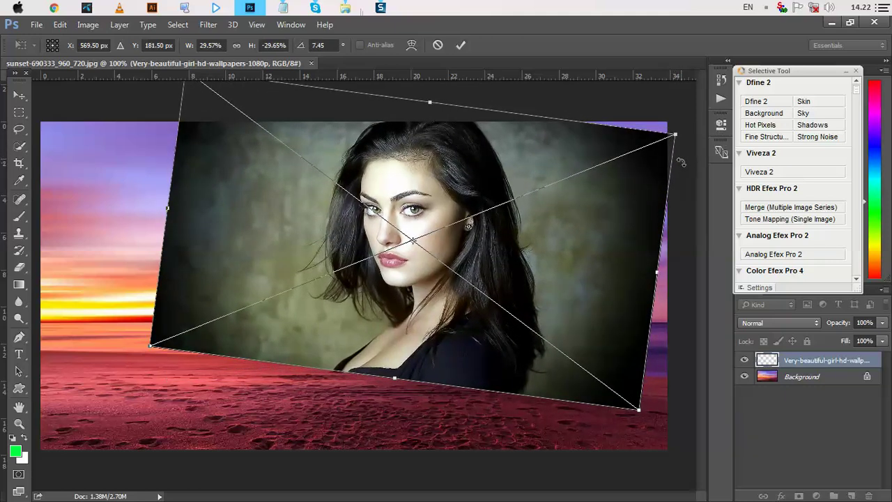
click(469, 47)
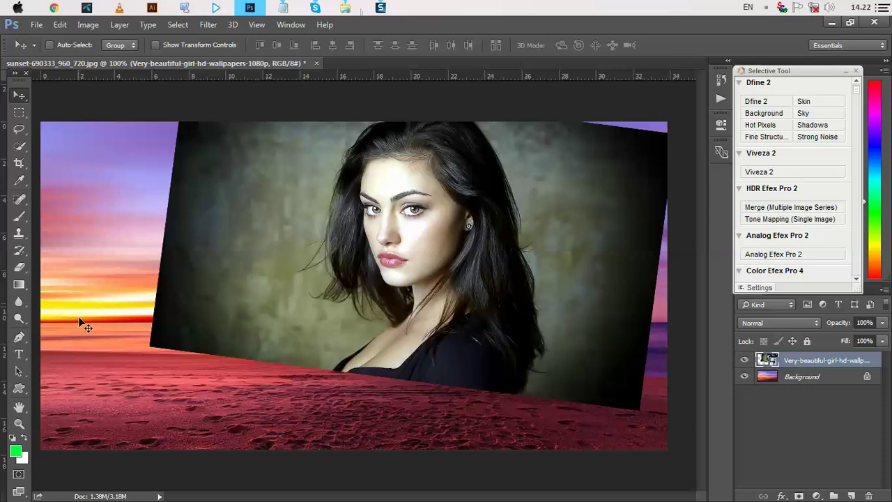
Rasterize the portrait's smart object layer so that the Eraser tool can work on it.
click(20, 268)
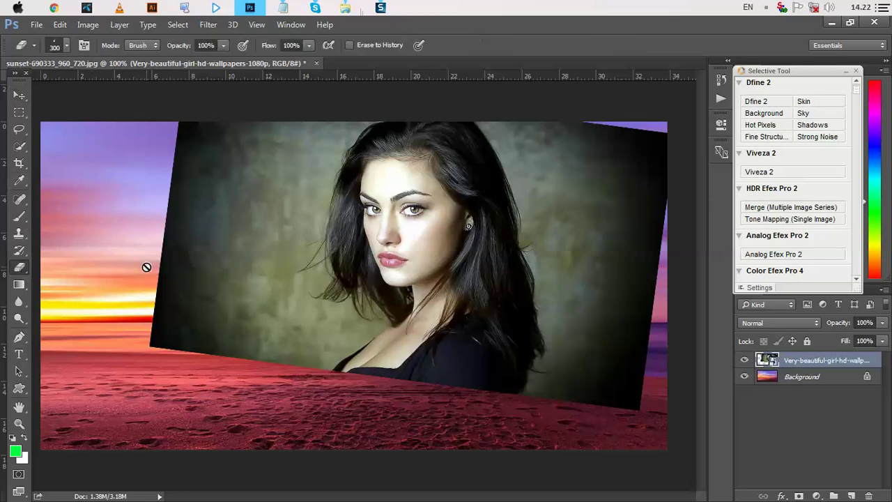
click(220, 158)
click(405, 220)
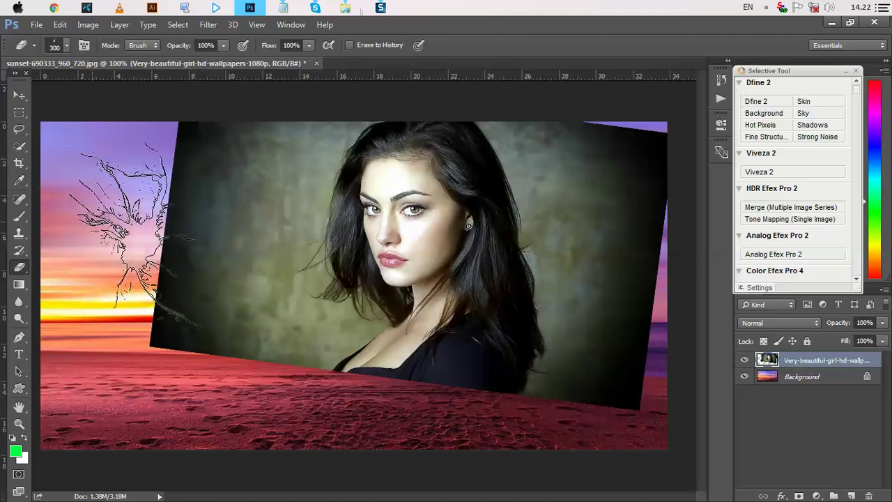
Erase the portrait's dark background and lower edge with a soft round 300 px eraser at 0% hardness, blending the woman into the sunset.
right_click(99, 221)
scroll(145, 339, up, 2)
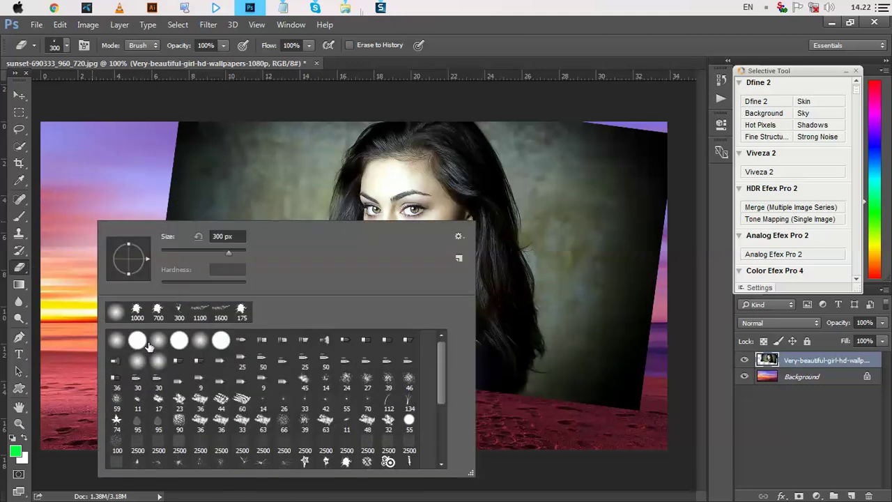
click(118, 342)
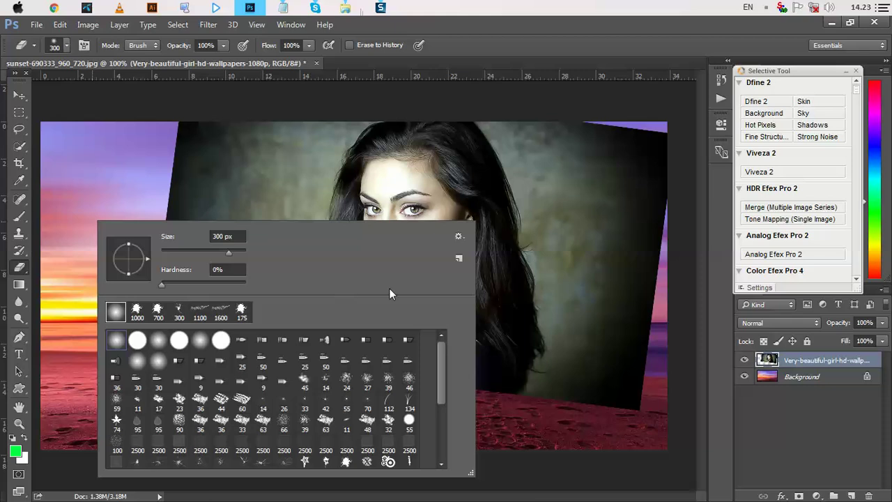
click(455, 44)
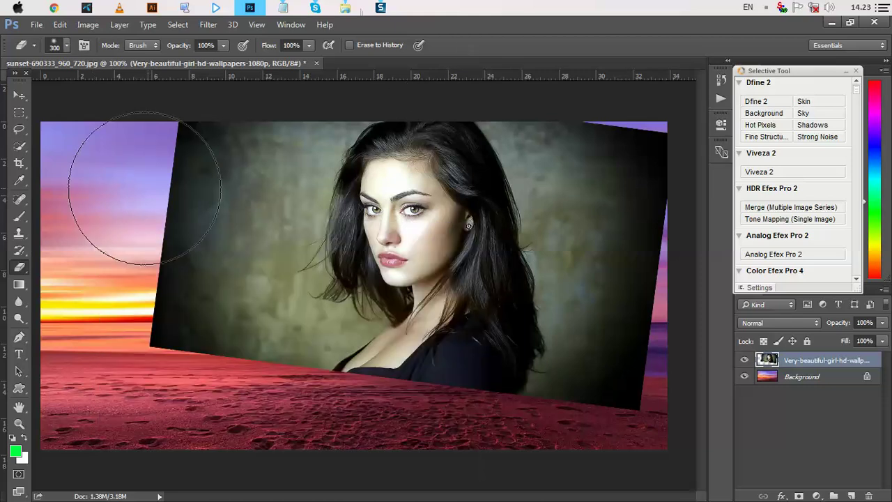
mouse_move(123, 170)
mouse_down()
mouse_move(118, 313)
mouse_move(135, 218)
mouse_move(133, 371)
mouse_move(141, 308)
mouse_move(182, 408)
mouse_move(164, 394)
mouse_move(175, 390)
mouse_move(172, 162)
mouse_move(204, 122)
mouse_move(198, 147)
mouse_move(249, 122)
mouse_move(198, 207)
mouse_move(190, 246)
mouse_move(201, 234)
mouse_move(210, 334)
mouse_move(271, 436)
mouse_move(256, 434)
mouse_move(244, 413)
mouse_move(312, 471)
mouse_move(308, 450)
mouse_move(382, 475)
mouse_move(542, 484)
mouse_move(451, 484)
mouse_move(455, 474)
mouse_move(533, 473)
mouse_move(621, 445)
mouse_move(649, 450)
mouse_move(659, 405)
mouse_move(685, 393)
mouse_move(684, 296)
mouse_move(635, 219)
mouse_move(618, 140)
mouse_move(559, 103)
mouse_move(588, 126)
mouse_move(615, 179)
mouse_move(627, 259)
mouse_move(628, 415)
mouse_move(578, 450)
mouse_move(534, 468)
mouse_move(430, 475)
mouse_move(284, 470)
mouse_move(241, 454)
mouse_move(202, 393)
mouse_move(209, 235)
mouse_move(227, 251)
mouse_move(241, 171)
mouse_move(282, 115)
mouse_move(286, 77)
mouse_move(268, 112)
mouse_move(244, 247)
mouse_up()
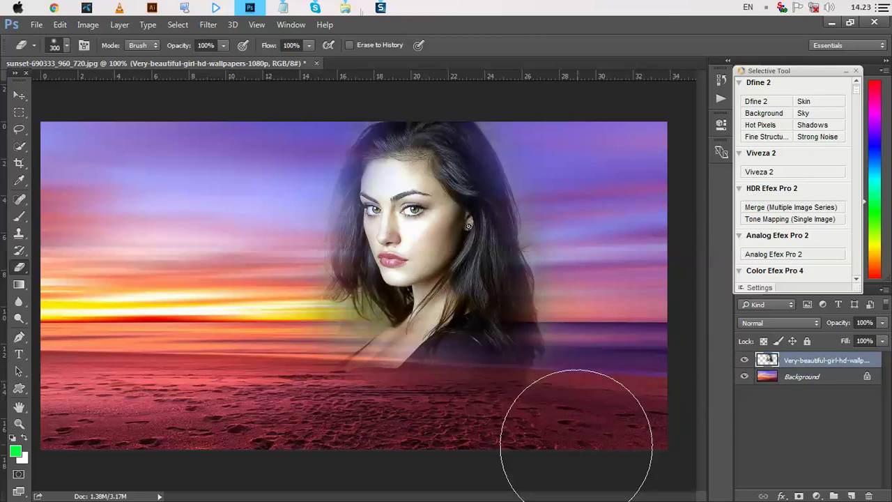
Lower the portrait layer's opacity to about 50%.
click(882, 324)
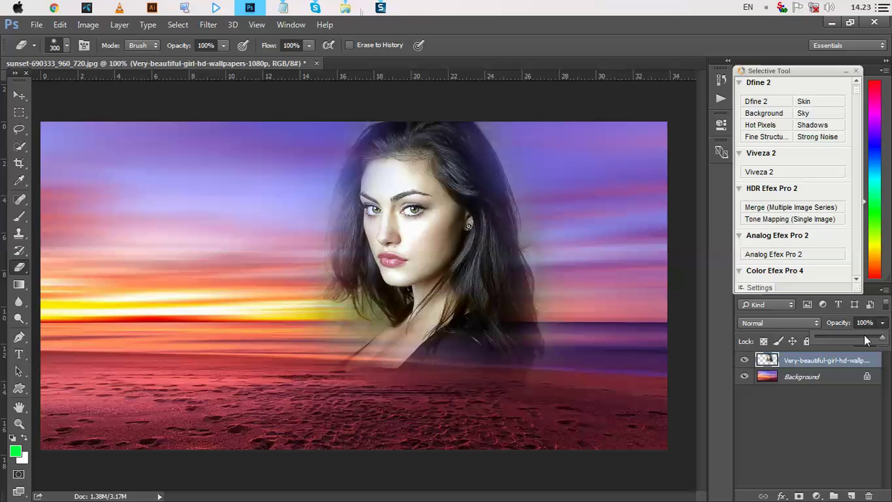
click(866, 340)
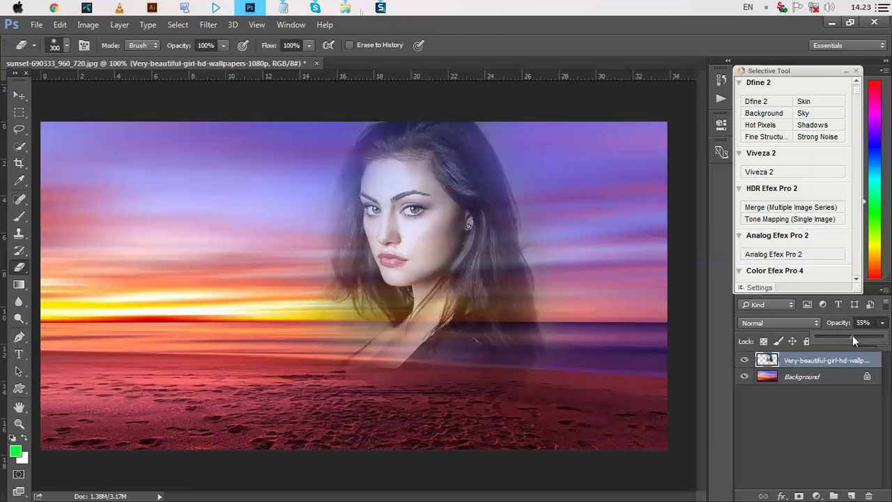
click(847, 336)
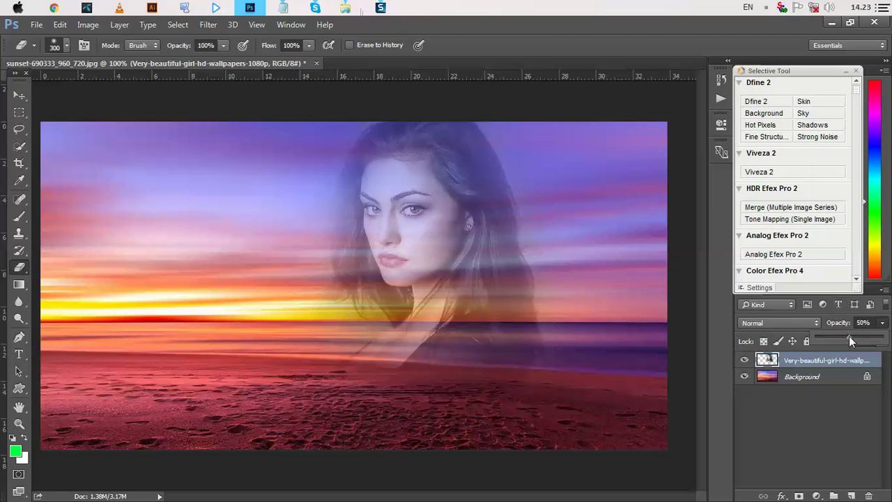
Add a Color Balance adjustment layer with midtones at Cyan-Red +25, Magenta-Green -22 and Yellow-Blue -1.
click(817, 496)
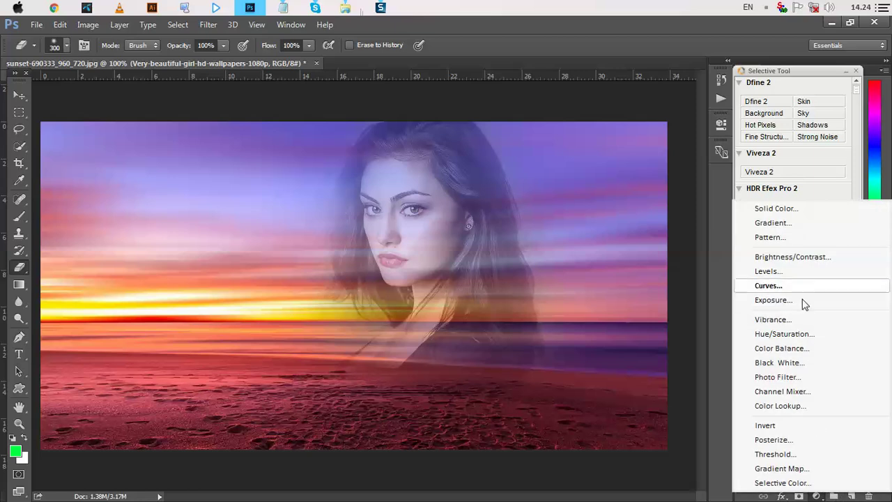
click(841, 349)
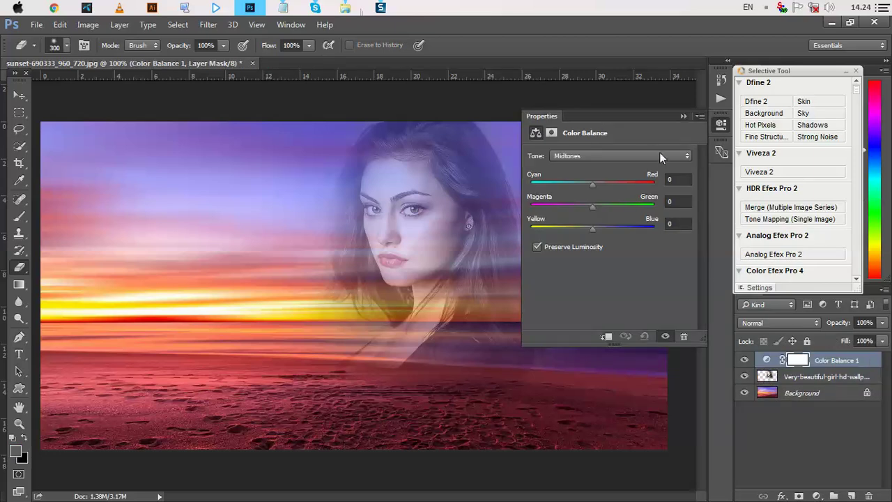
drag(590, 182, 592, 225)
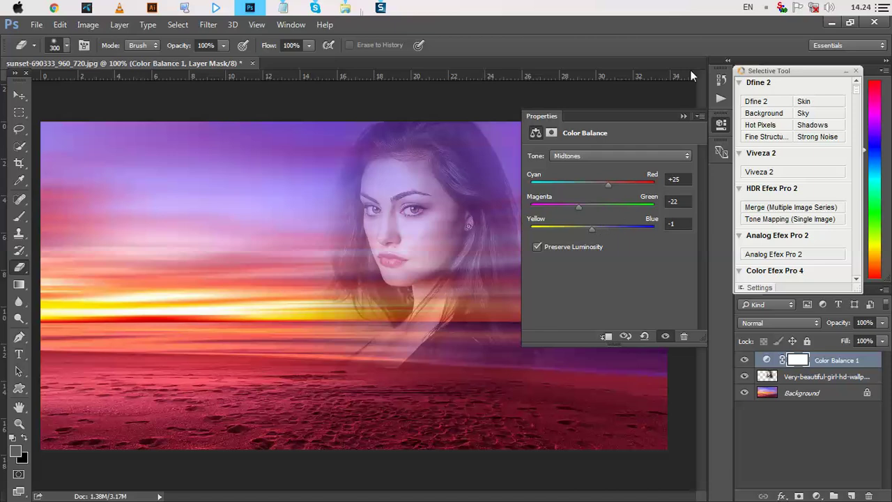
Apply a Color Balance adjustment directly to the portrait layer to shift the woman's colour tone.
click(683, 116)
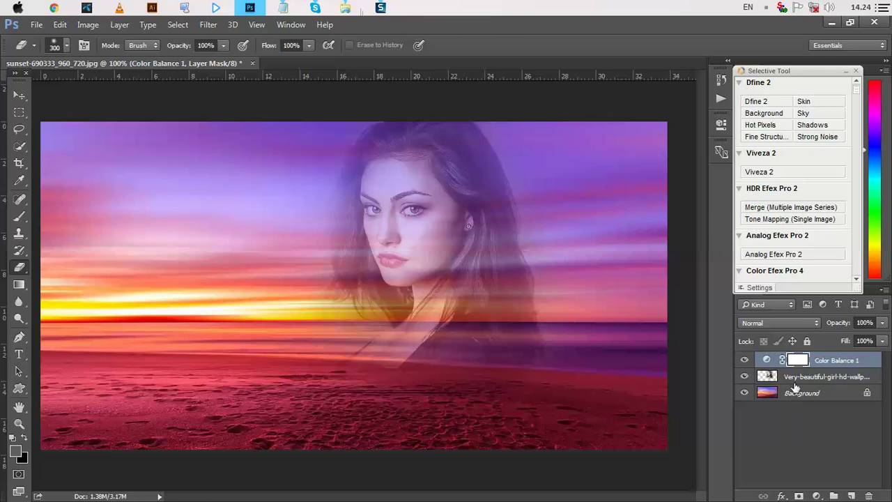
click(795, 378)
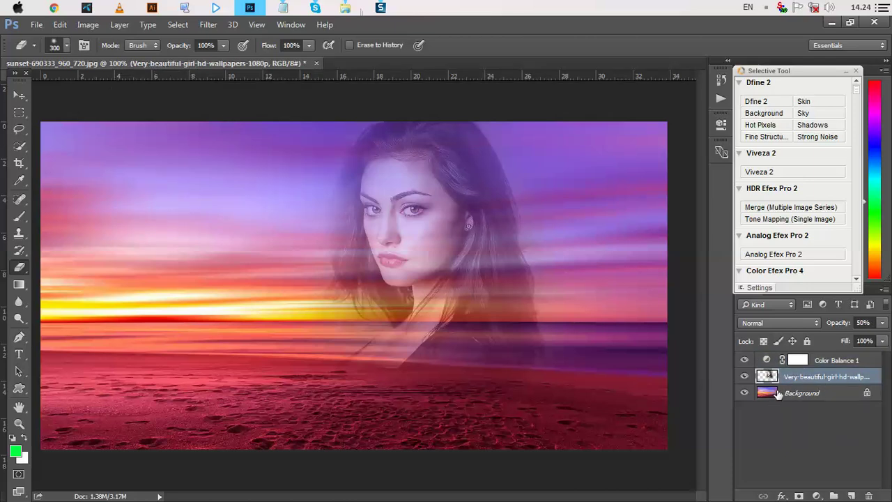
click(81, 25)
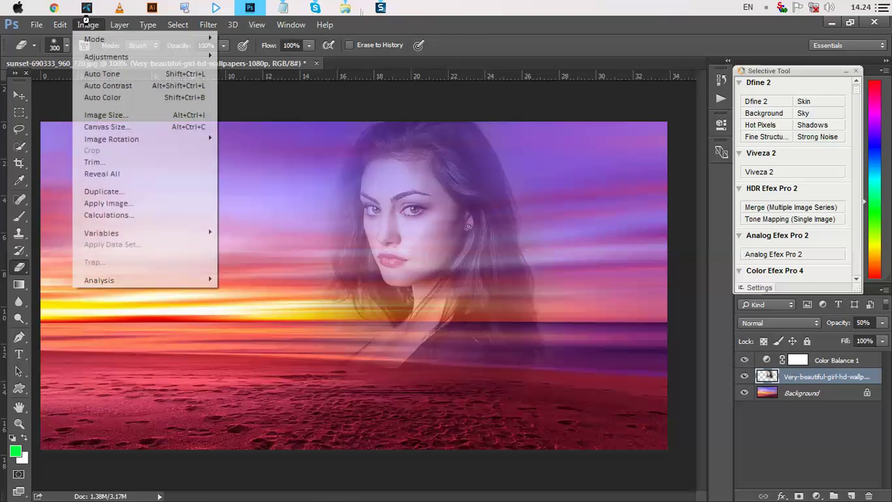
mouse_move(169, 57)
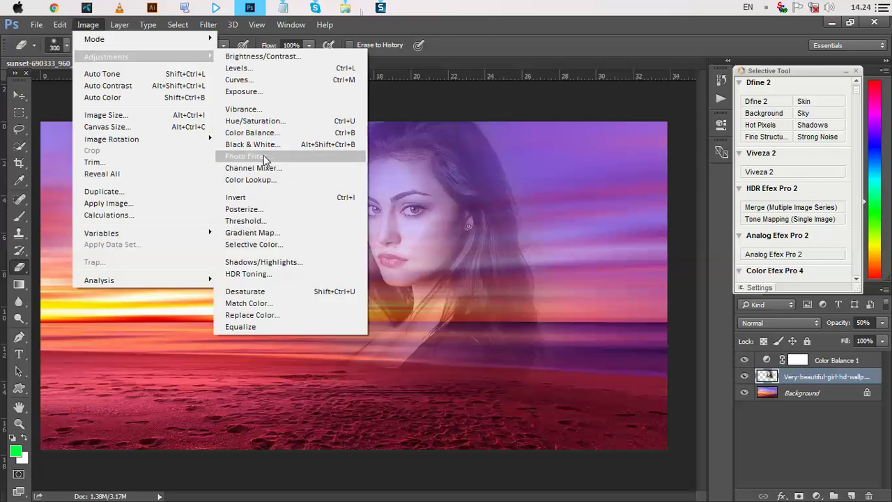
click(278, 133)
drag(362, 109, 621, 170)
drag(684, 223, 713, 228)
click(822, 199)
key(e)
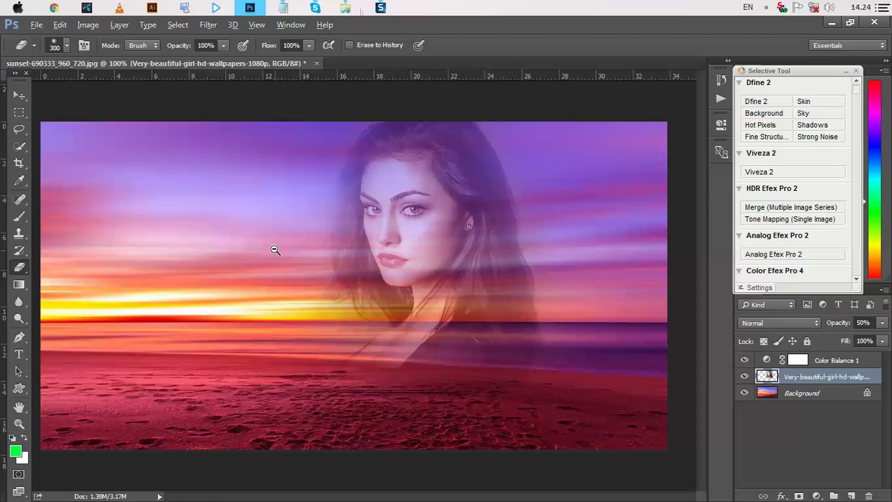
key(ctrl+minus)
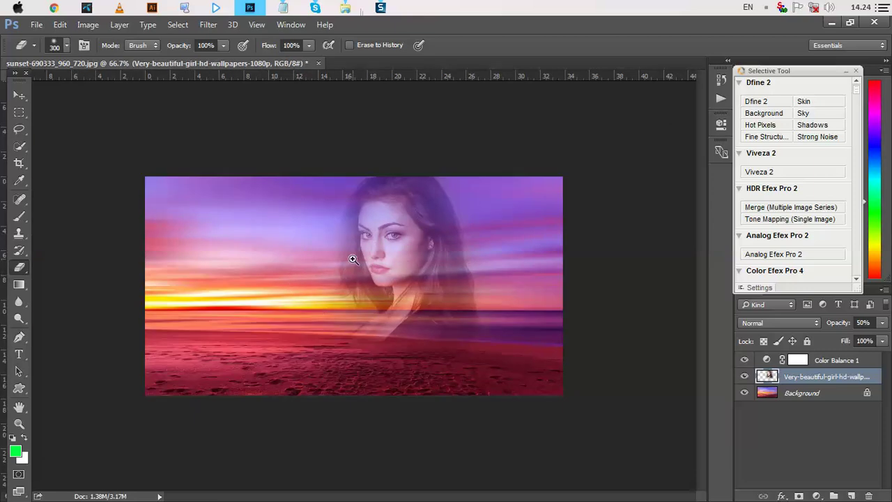
key(ctrl+plus)
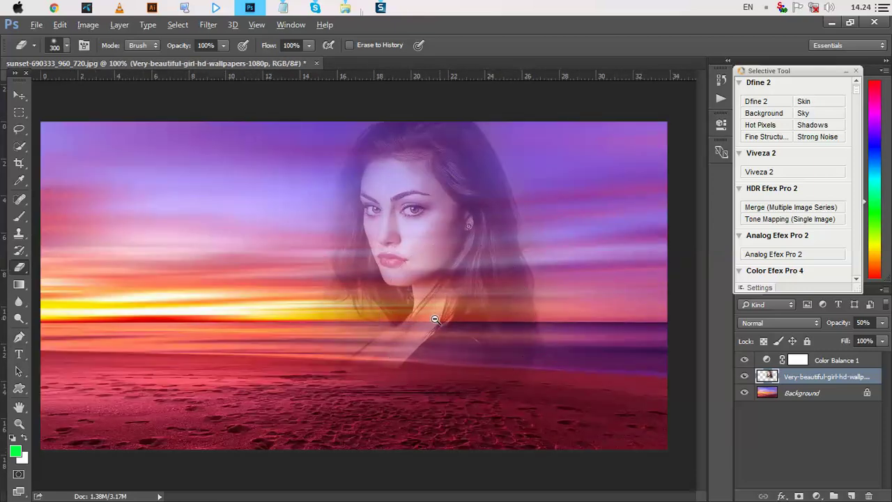
key(ctrl+minus)
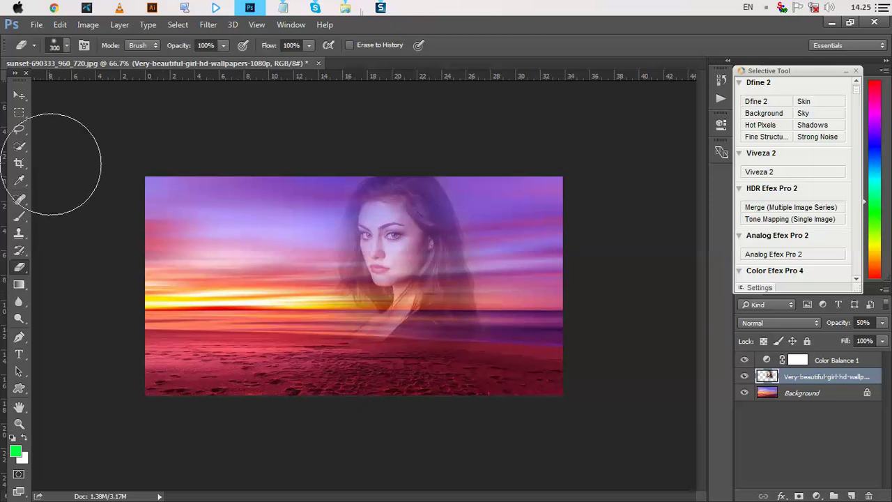
click(19, 95)
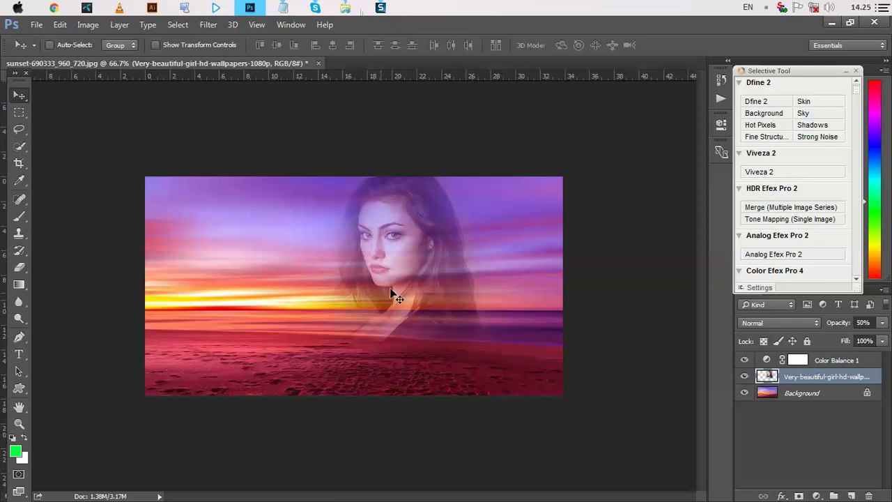
key(ctrl+plus)
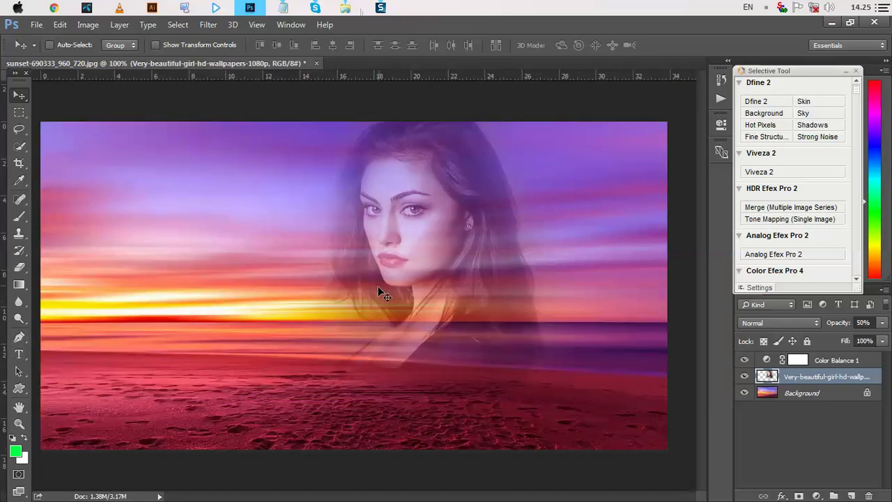